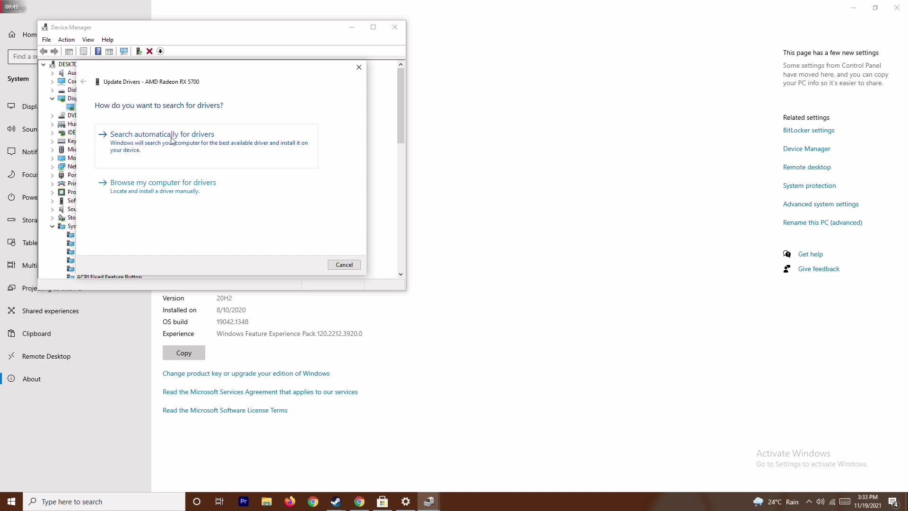
Step: Run the automatic driver search for the AMD Radeon RX 5700, collapse the device groups, and close both windows
click(172, 138)
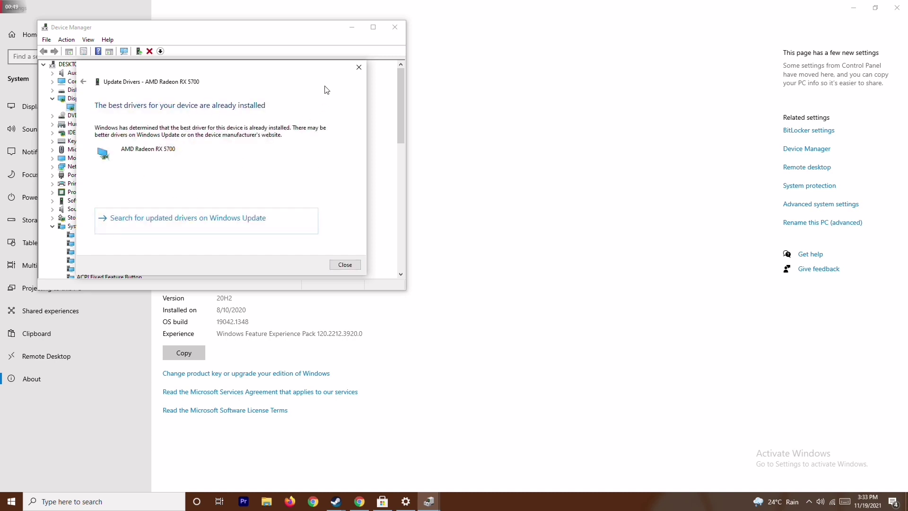
click(359, 68)
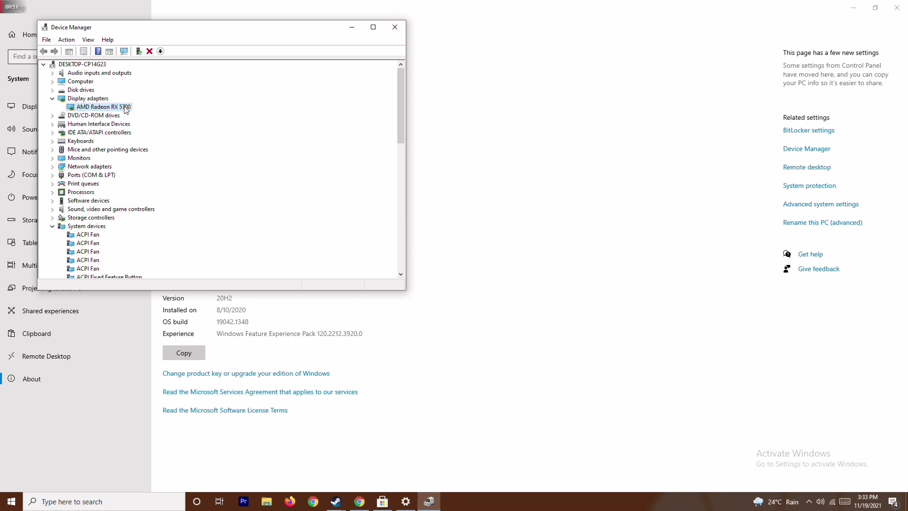
click(52, 98)
click(52, 218)
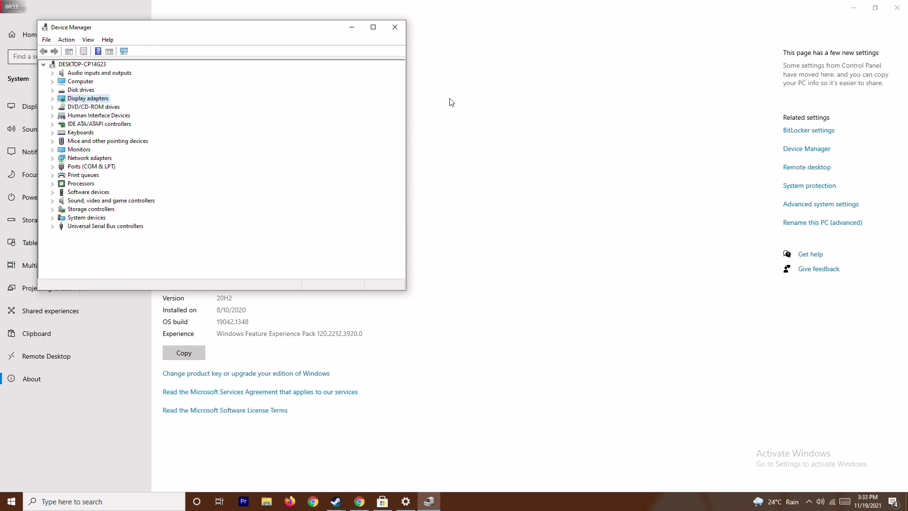
click(395, 27)
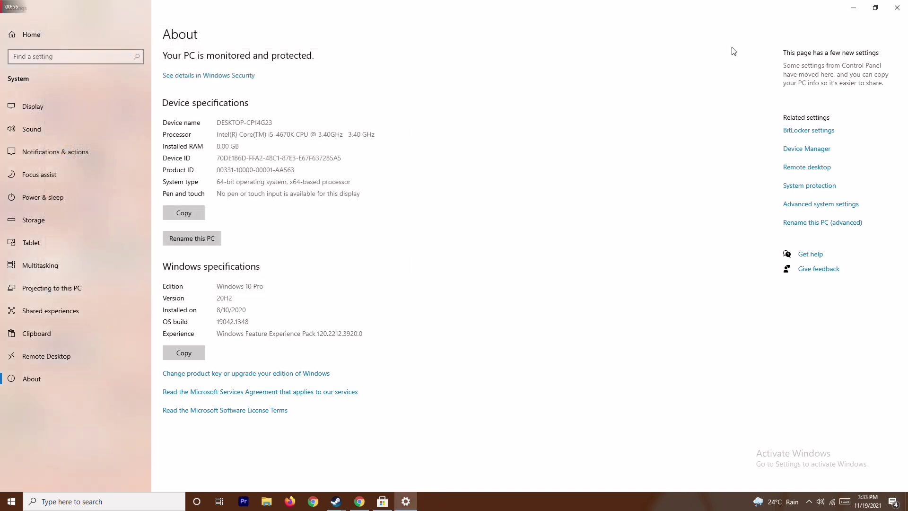
click(897, 8)
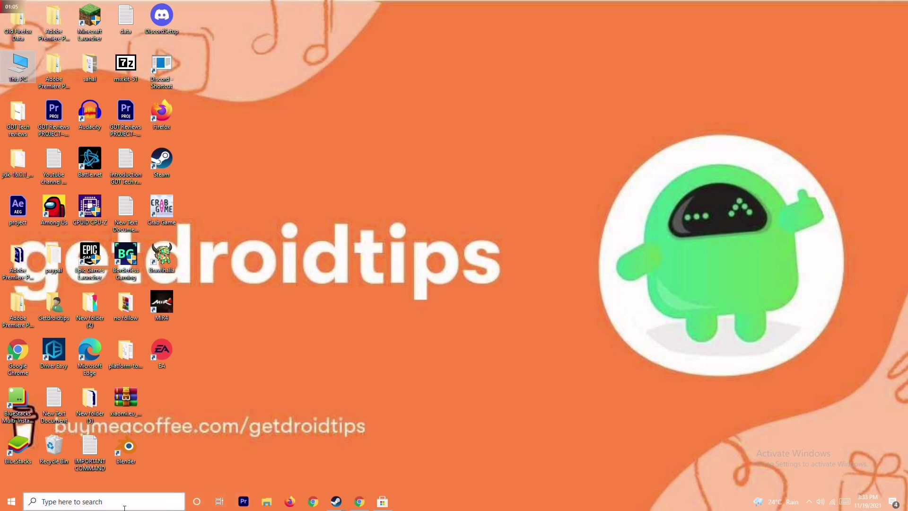
Step: Find Settings by searching 'sett', check Windows Update under Update & Security, then close Settings
click(75, 501)
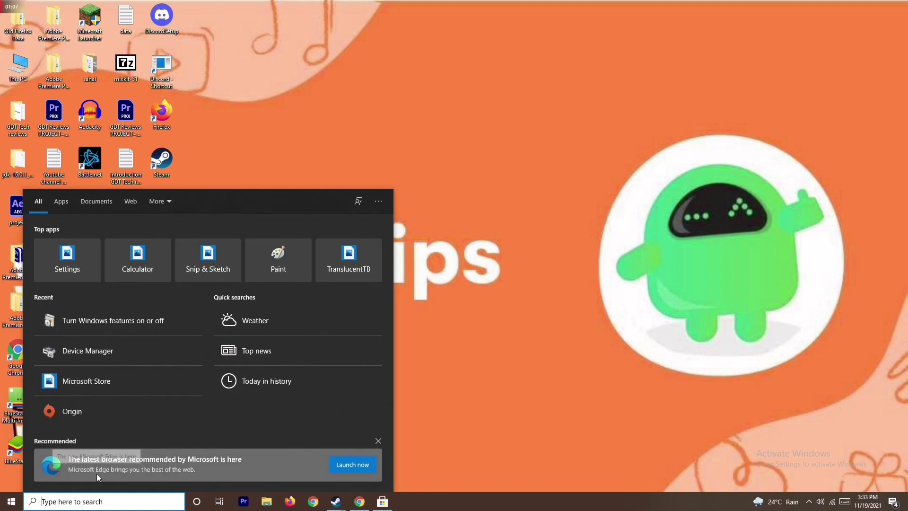
text(sett)
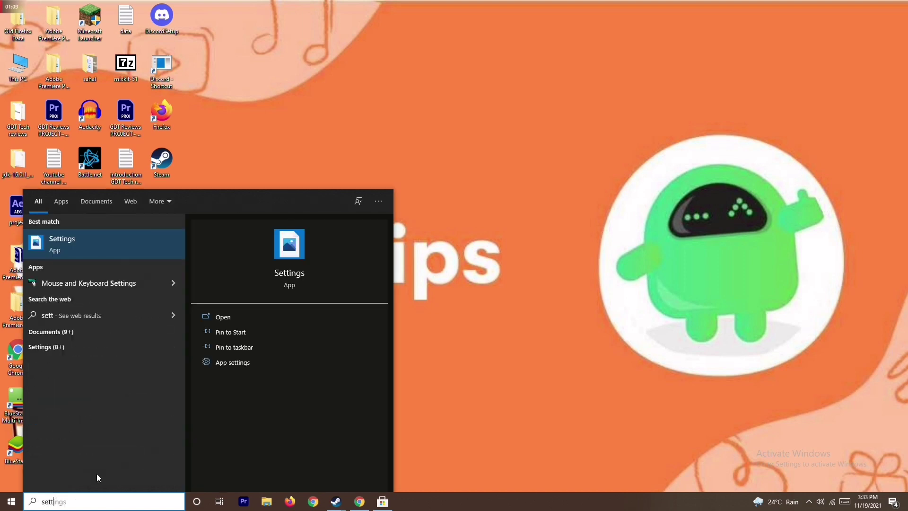
click(129, 246)
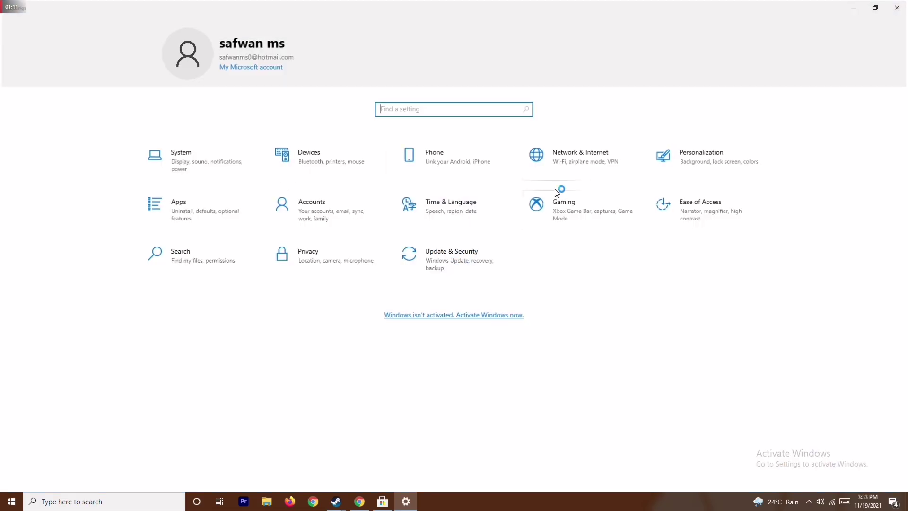
click(459, 260)
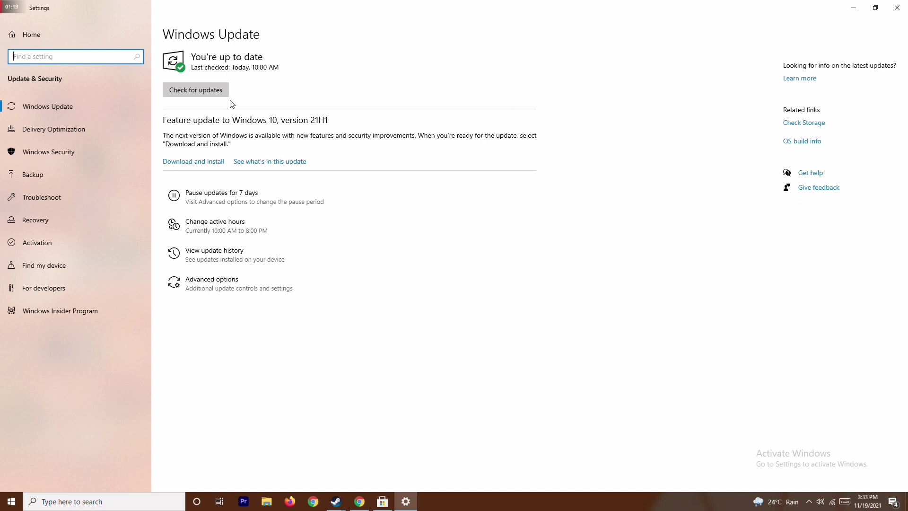
click(897, 9)
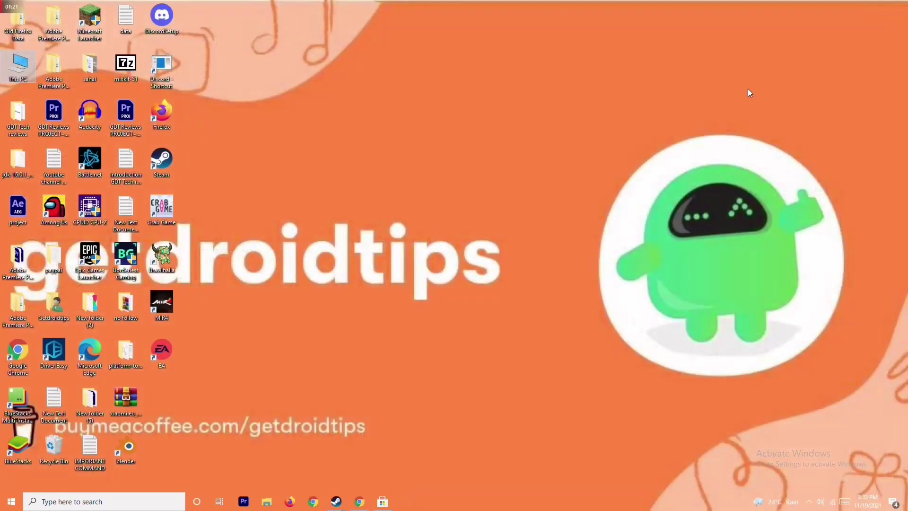
right_click(554, 174)
Step: Refresh the desktop, then end the Microsoft Store task in Task Manager and close it
click(499, 216)
right_click(482, 499)
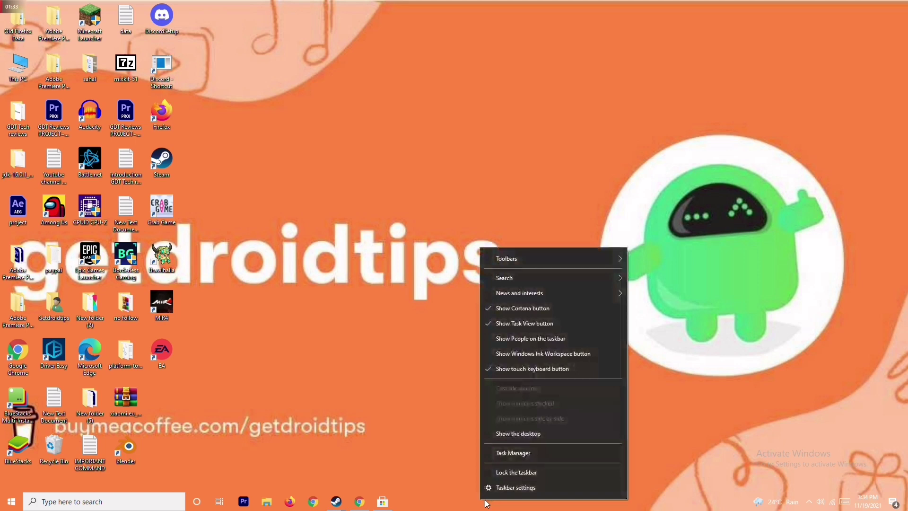
click(541, 454)
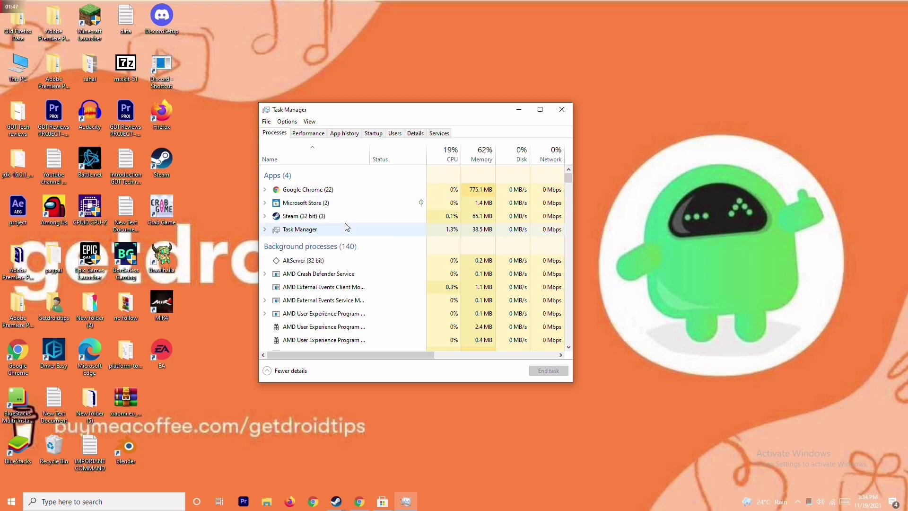
click(356, 203)
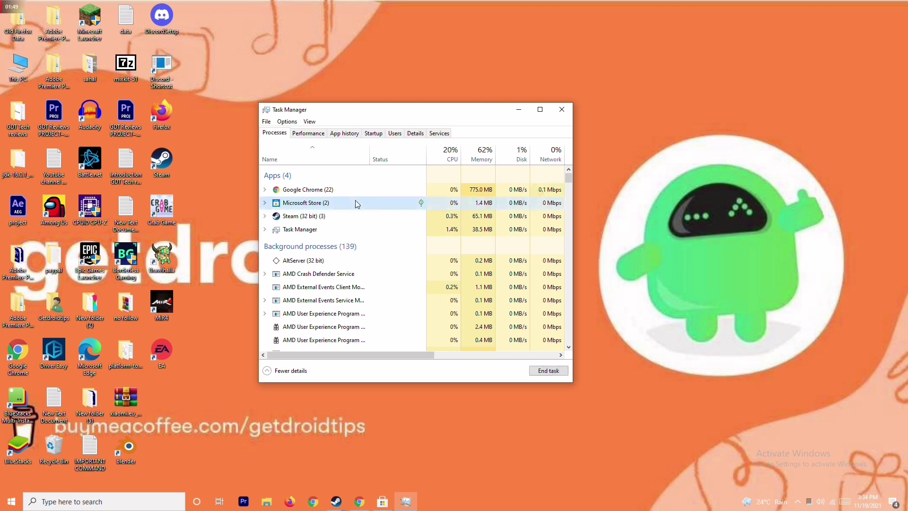
right_click(386, 207)
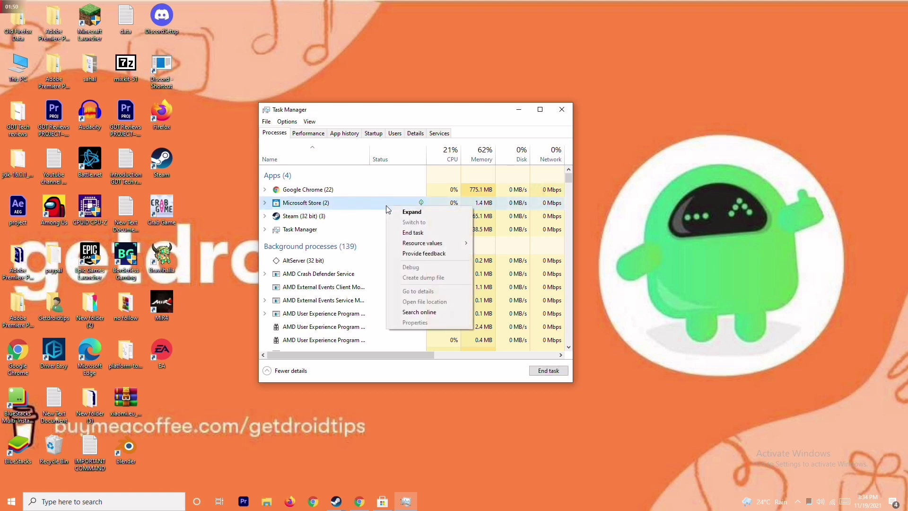
click(413, 232)
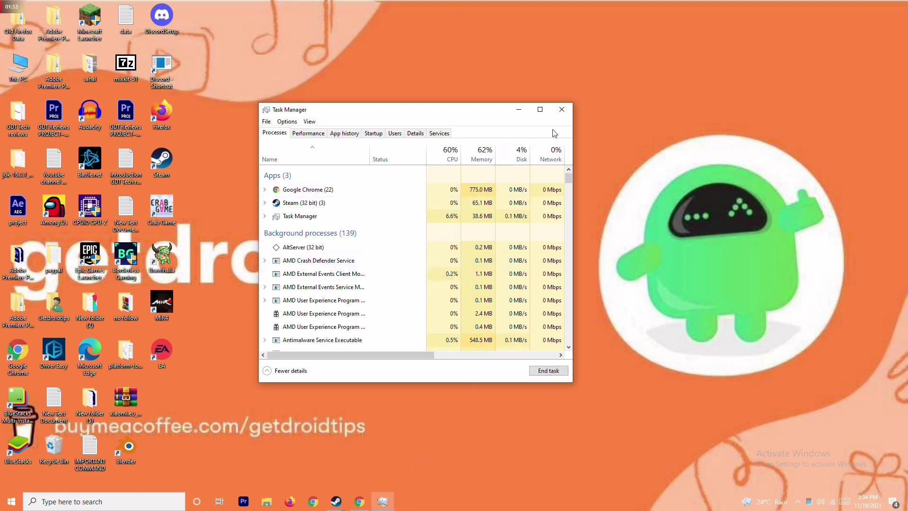
click(563, 111)
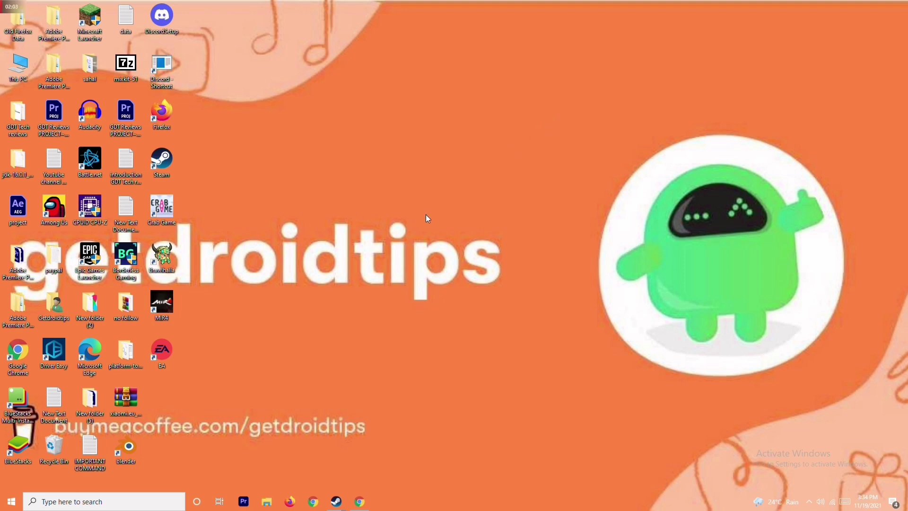
Step: View and close the Crab Game desktop shortcut's properties, then preview the open Steam windows
right_click(166, 220)
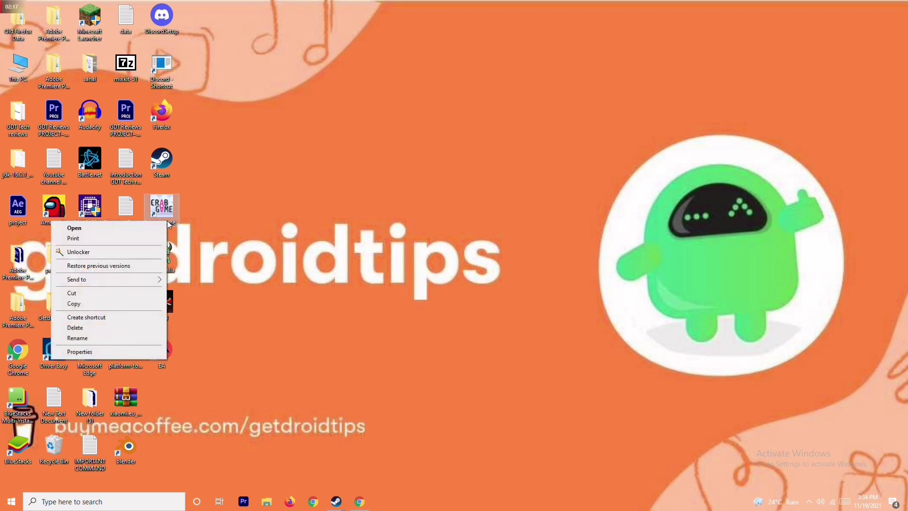
click(169, 212)
right_click(169, 212)
click(235, 219)
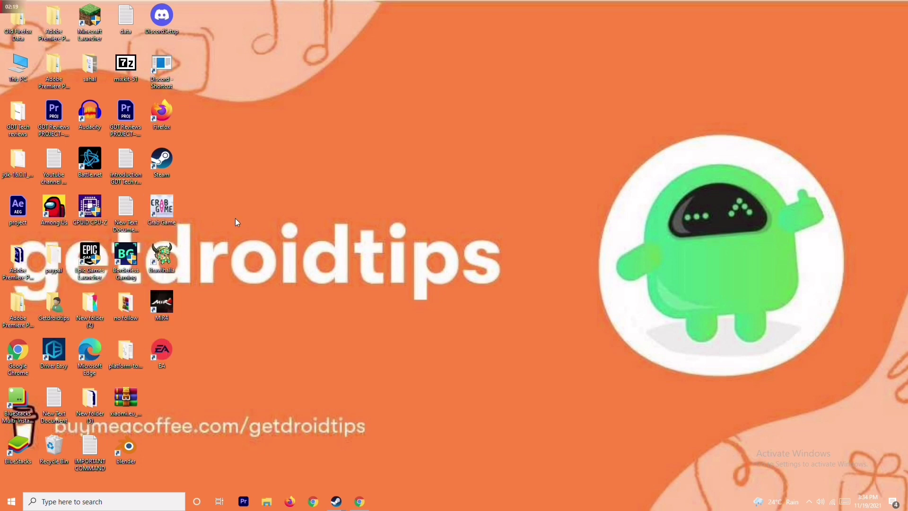
right_click(162, 224)
click(117, 354)
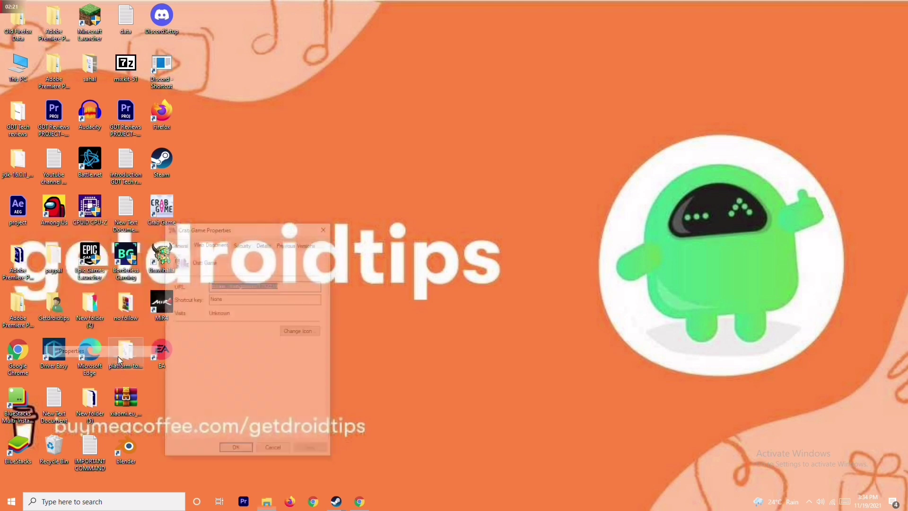
click(327, 226)
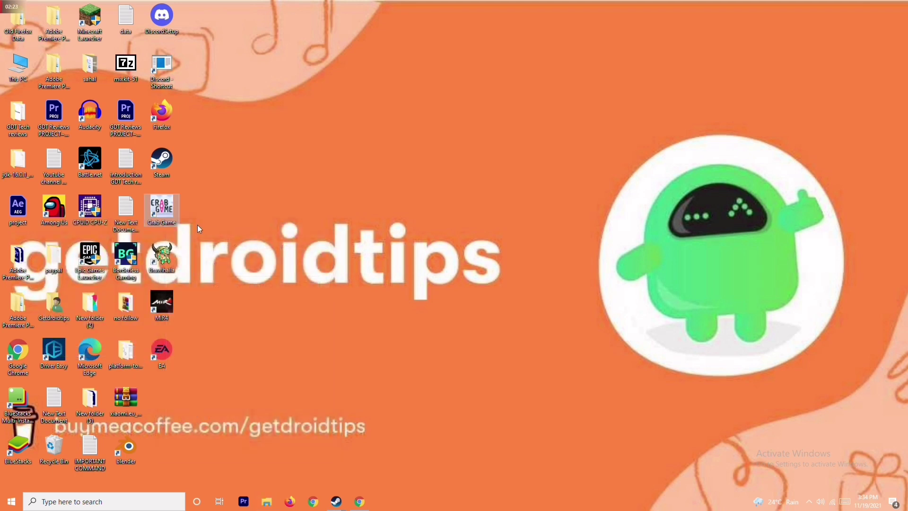
click(336, 501)
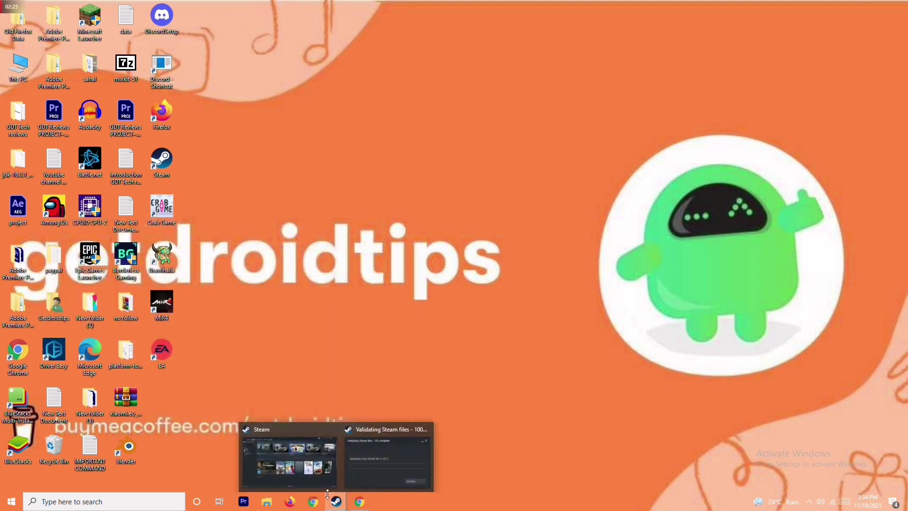
Step: From the Steam library, browse Crab Game's Local Files to open its install folder
click(314, 451)
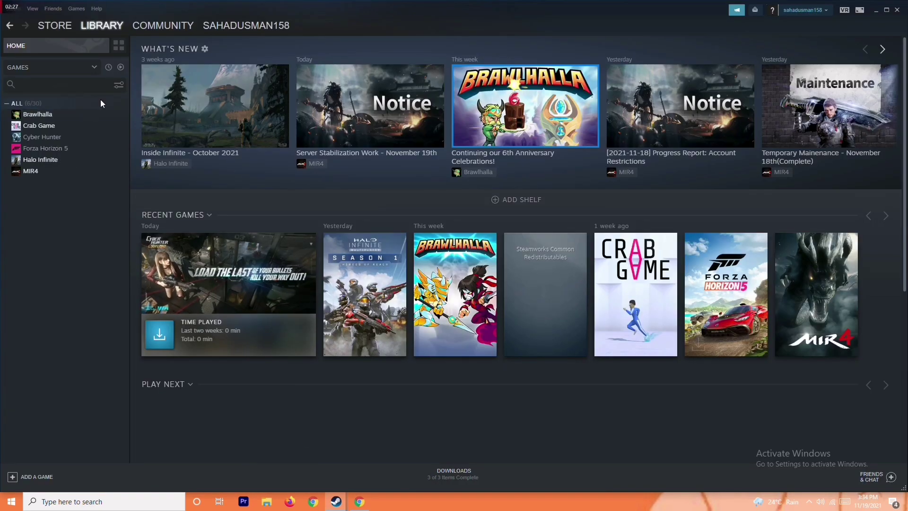
right_click(88, 125)
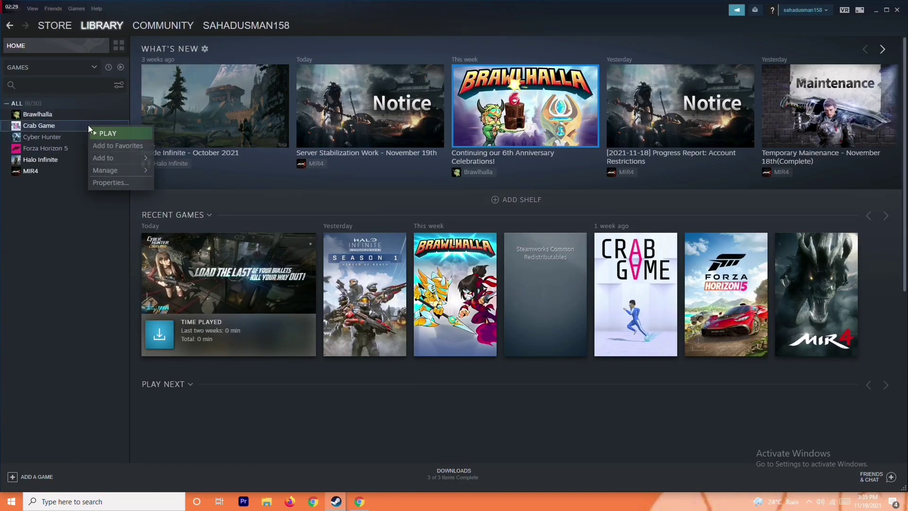
click(118, 181)
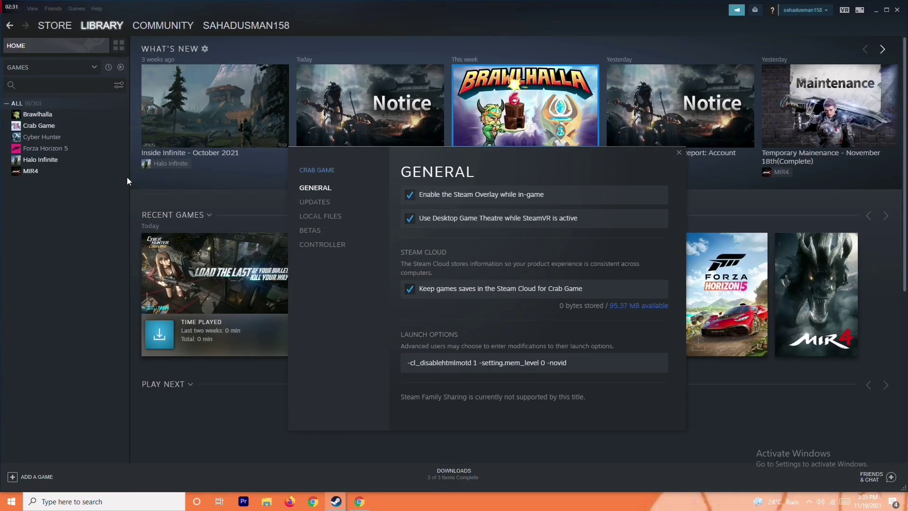
click(344, 217)
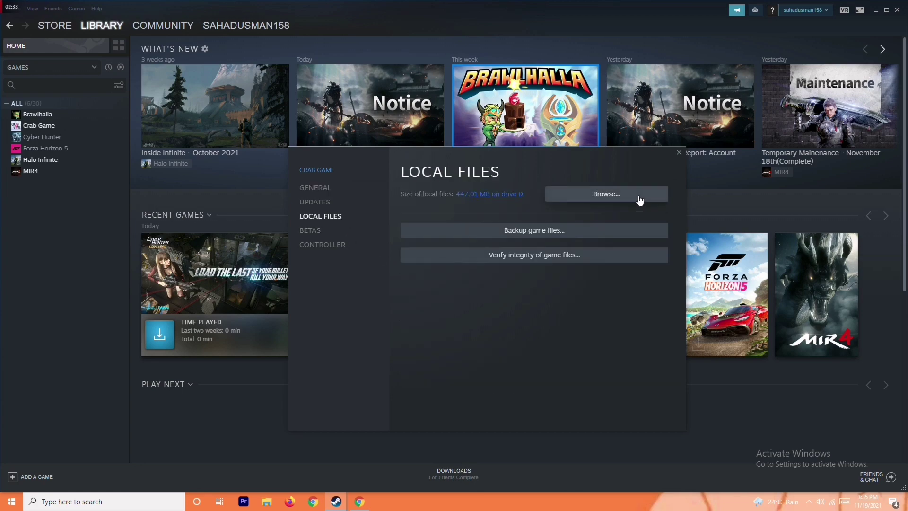
click(606, 194)
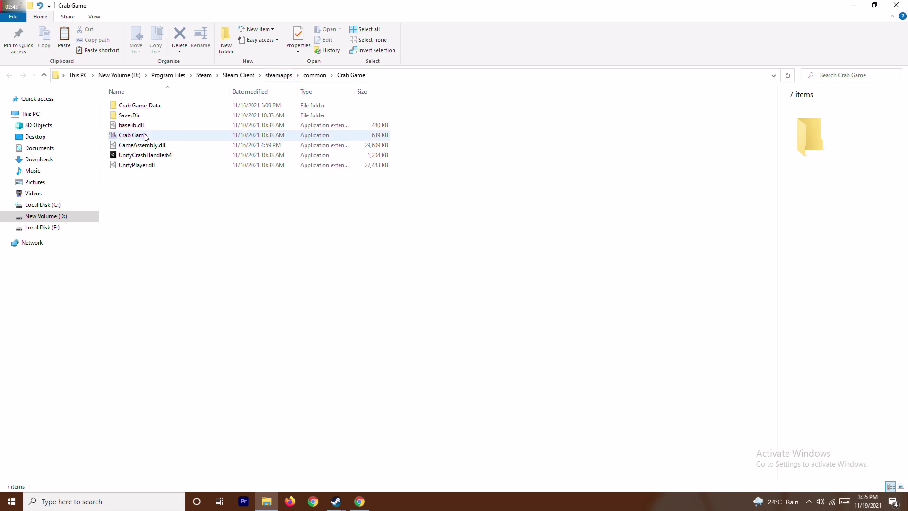
Step: Run the Crab Game application as administrator, then close its folder window
click(146, 137)
right_click(145, 137)
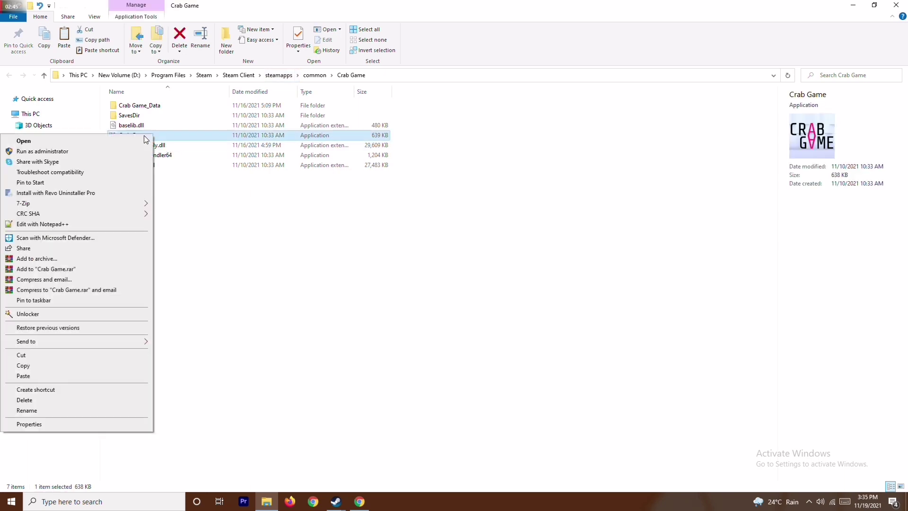
click(108, 152)
click(293, 229)
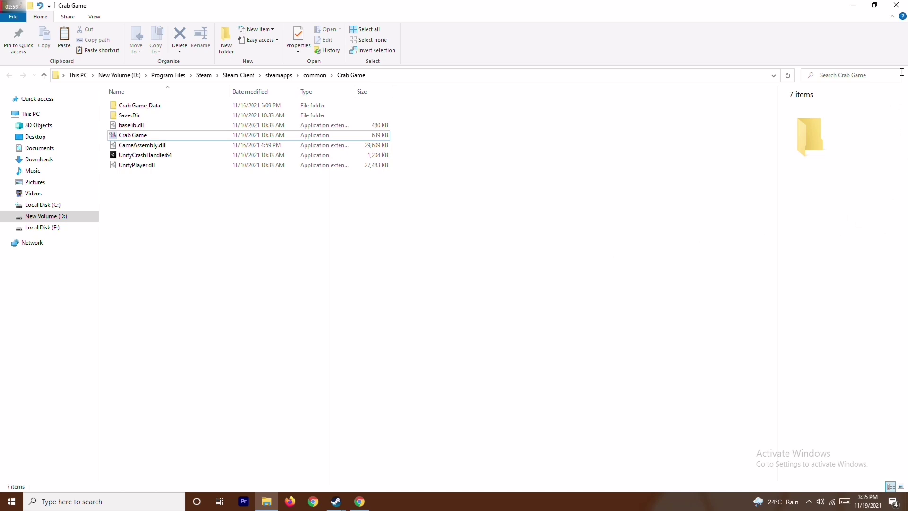
click(898, 4)
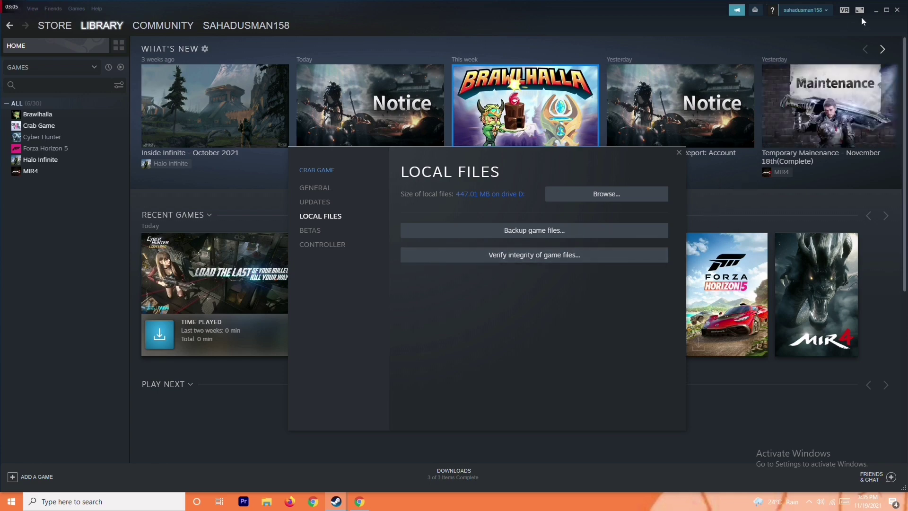
Step: Minimize the Steam library window and close the Crab Game properties dialog
click(876, 10)
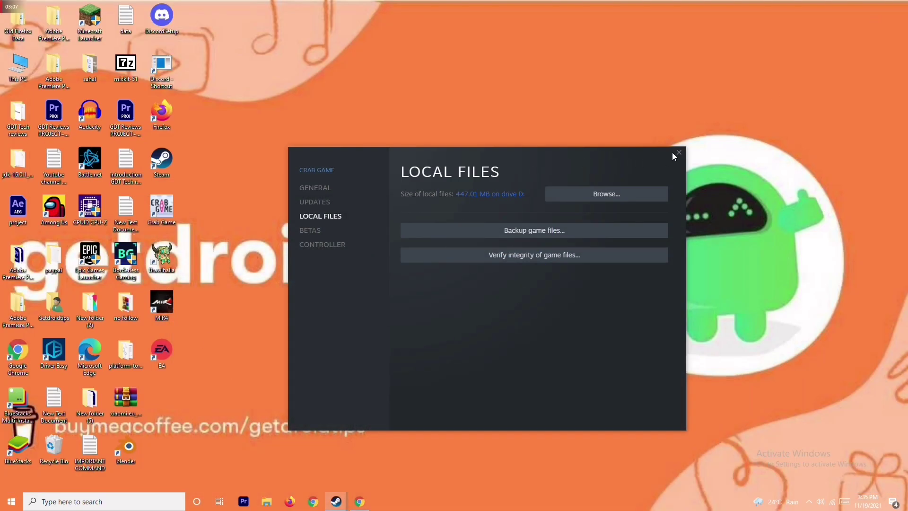
click(677, 151)
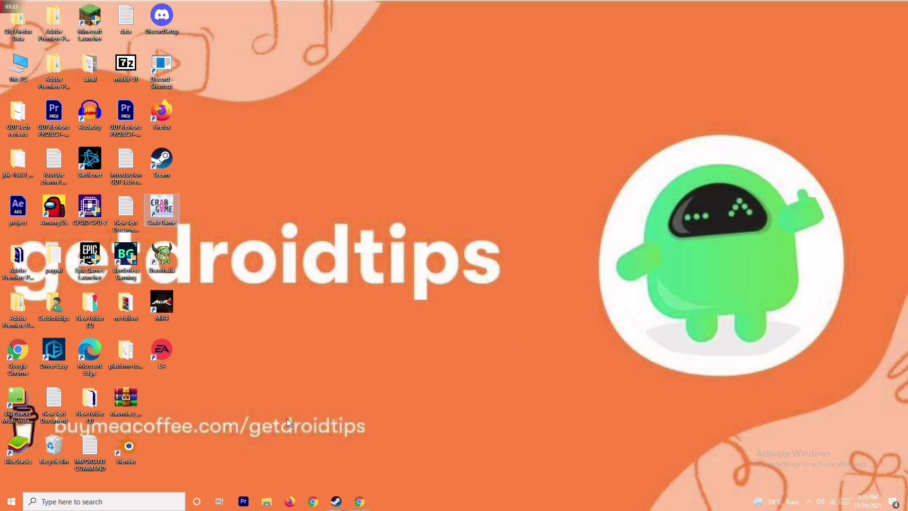
click(113, 502)
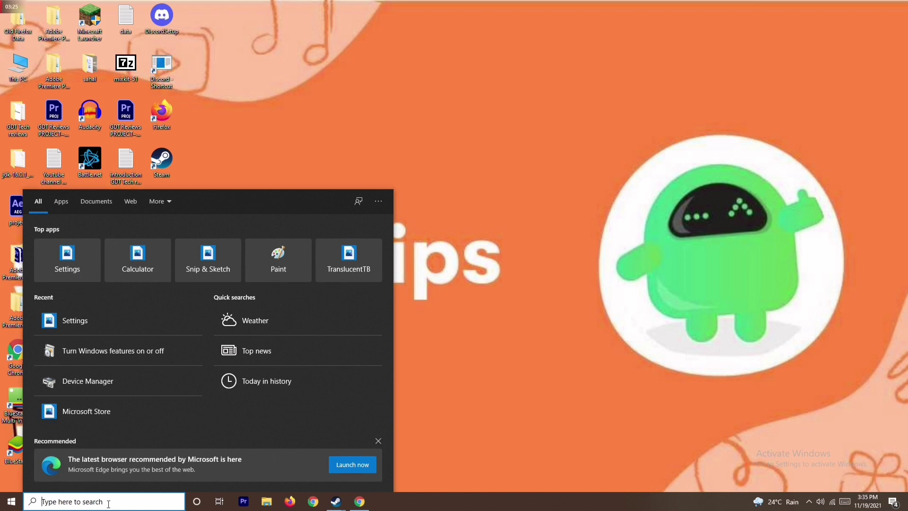
Step: Search 'windows' and open the Windows Defender Firewall control panel page
text(w)
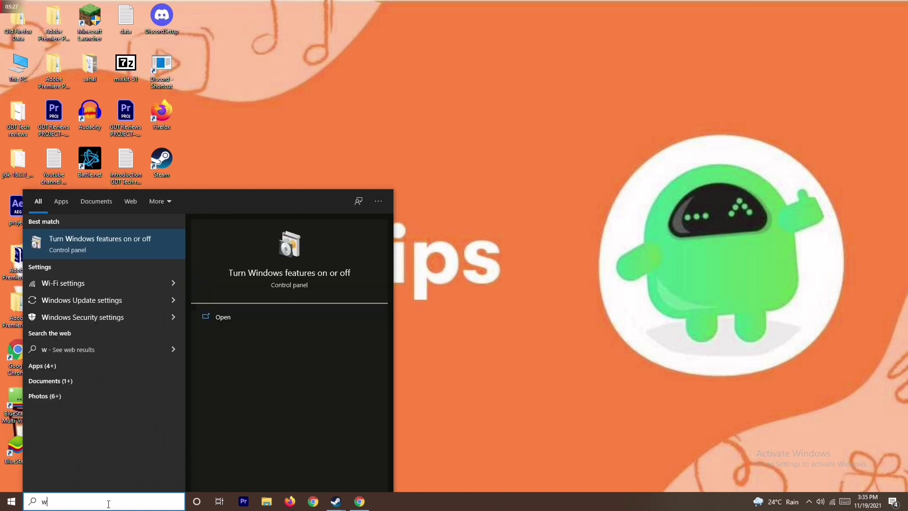
text(indows)
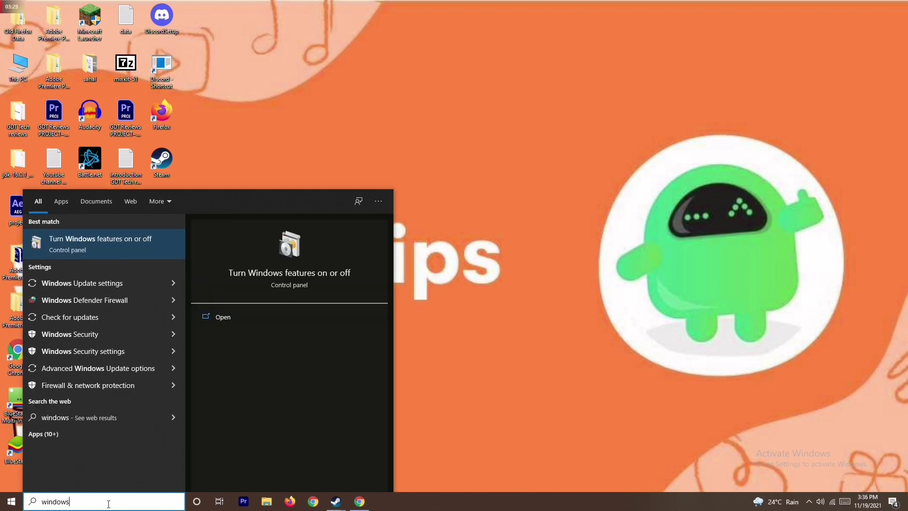
click(129, 300)
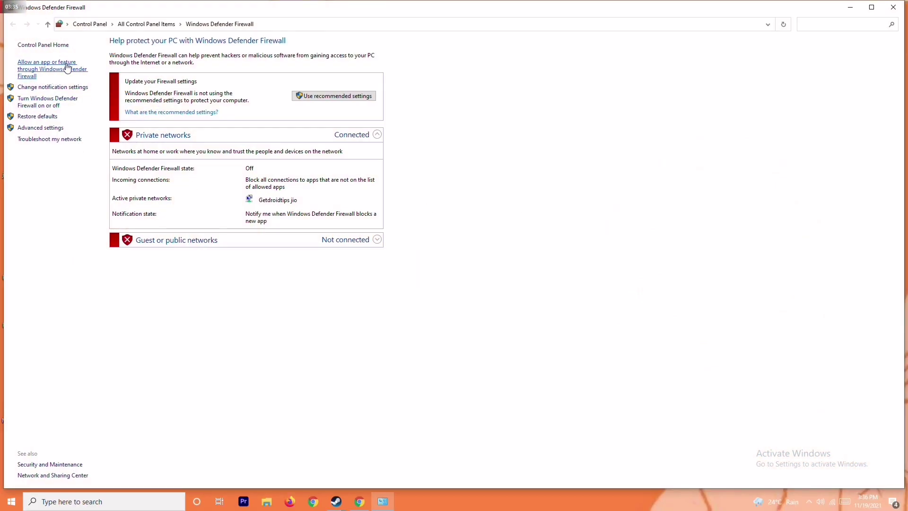
Step: Turn Windows Defender Firewall off for private and public networks and close the window
click(50, 95)
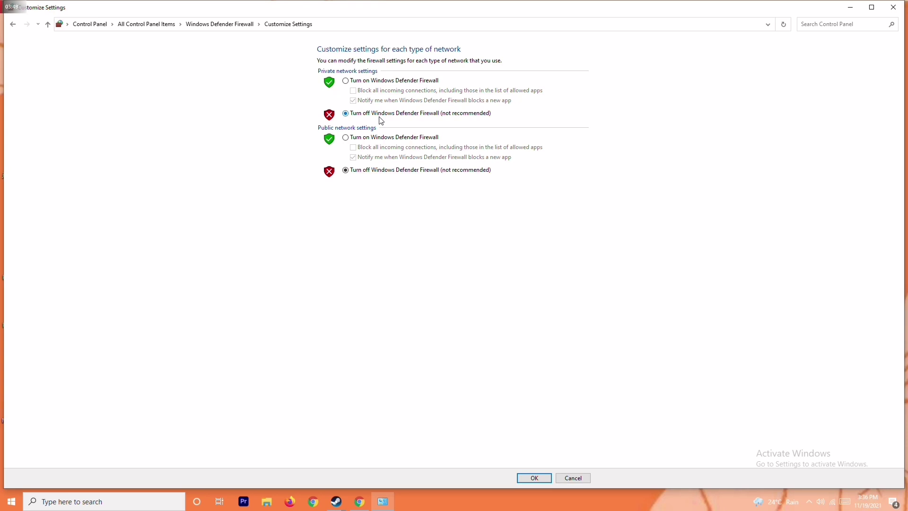
click(363, 82)
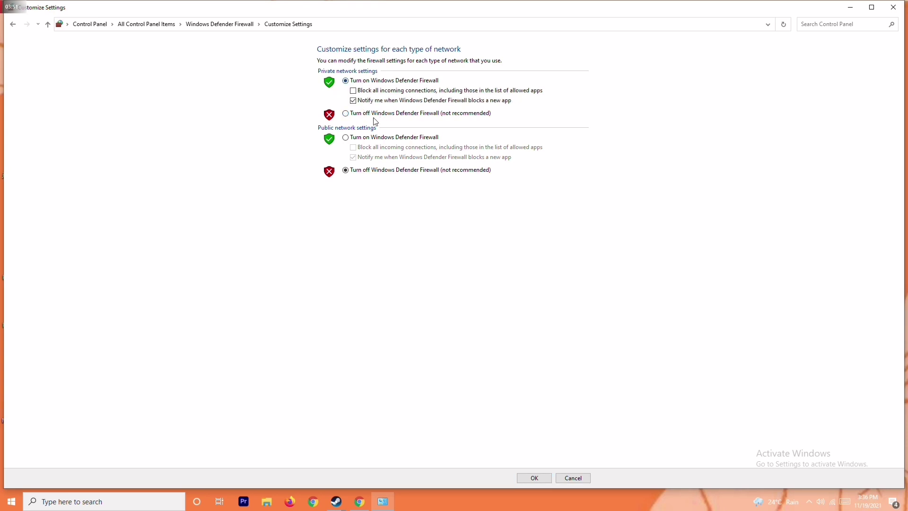
click(370, 115)
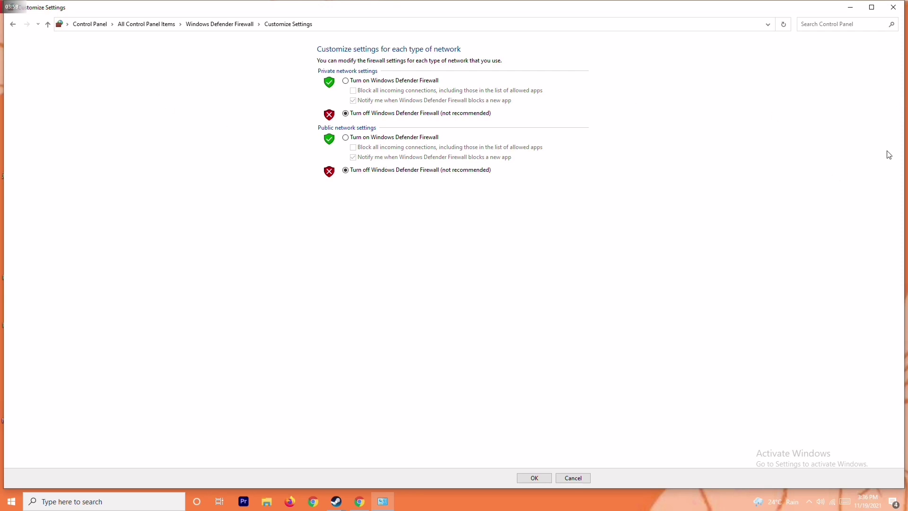
click(893, 7)
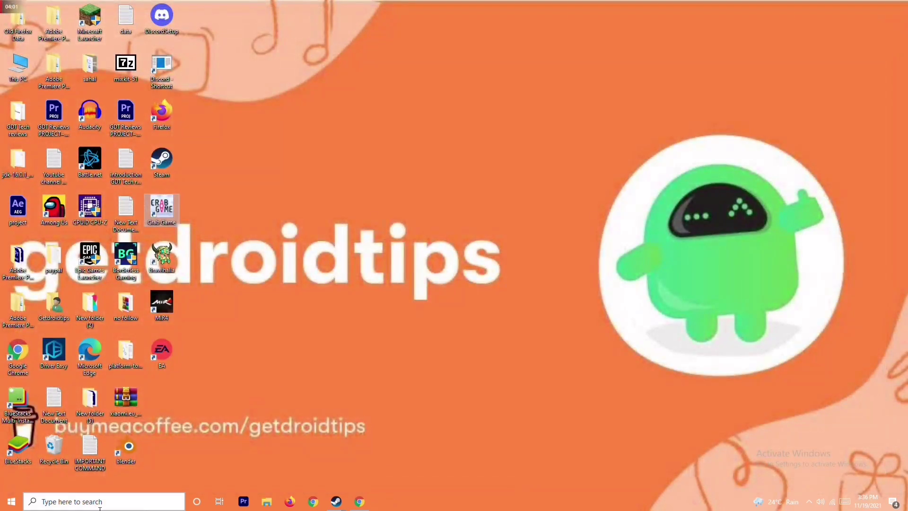
Step: Check and dismiss the Start menu power options, then bring up Windows Settings with Win+I
click(11, 501)
click(19, 476)
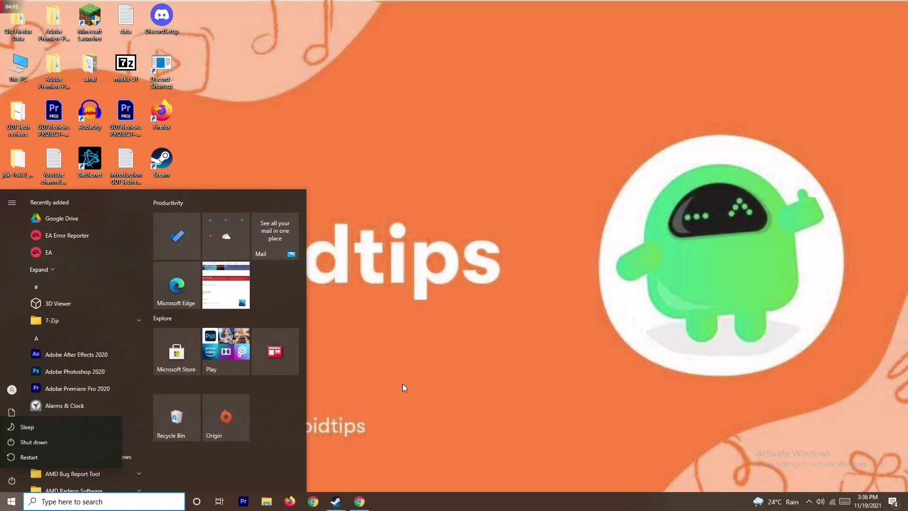
click(474, 334)
click(474, 335)
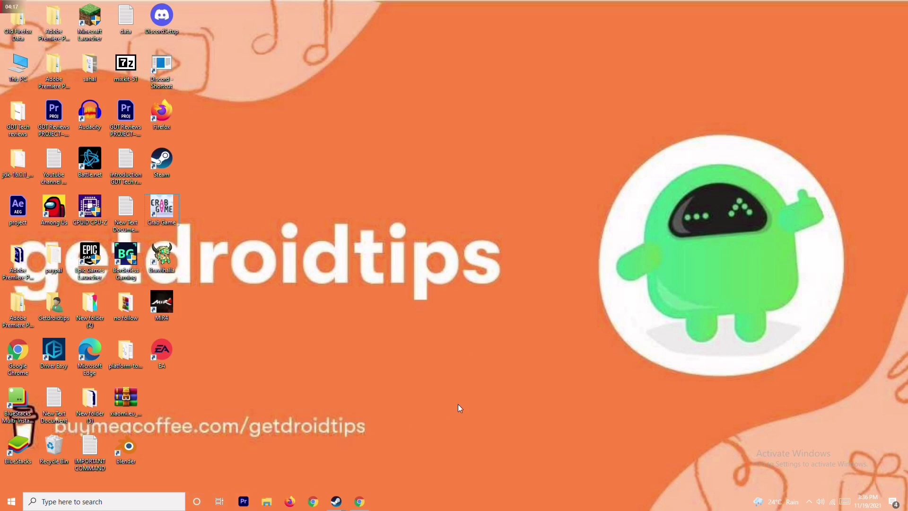
key(super+i)
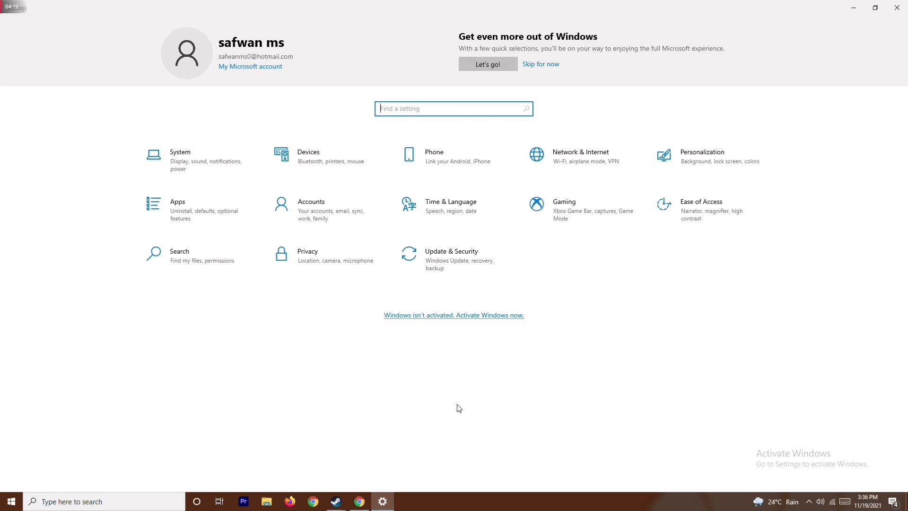
Step: Go through Update & Security and Windows Security to the Virus & threat protection settings page
click(462, 254)
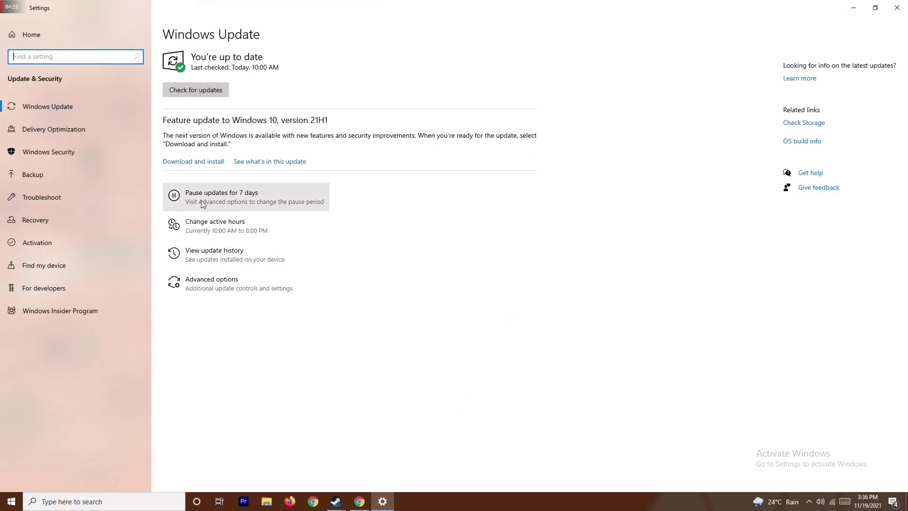
click(58, 154)
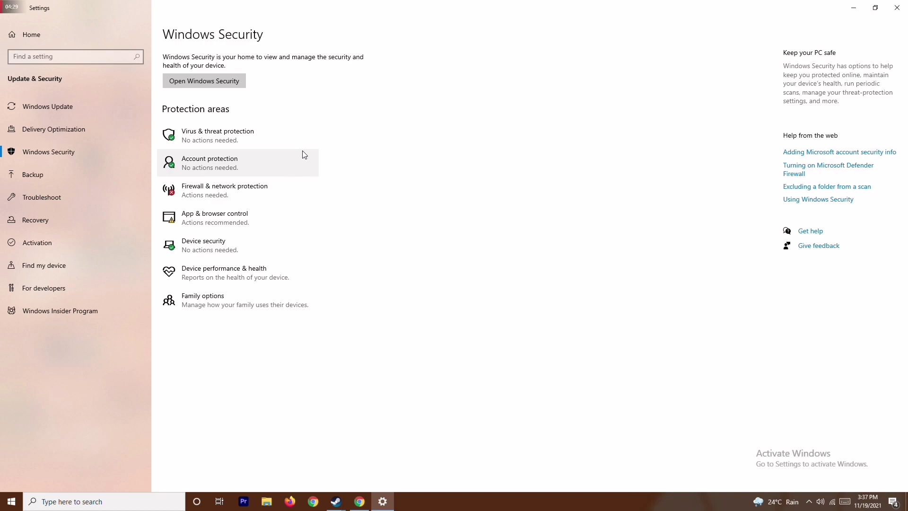
click(276, 138)
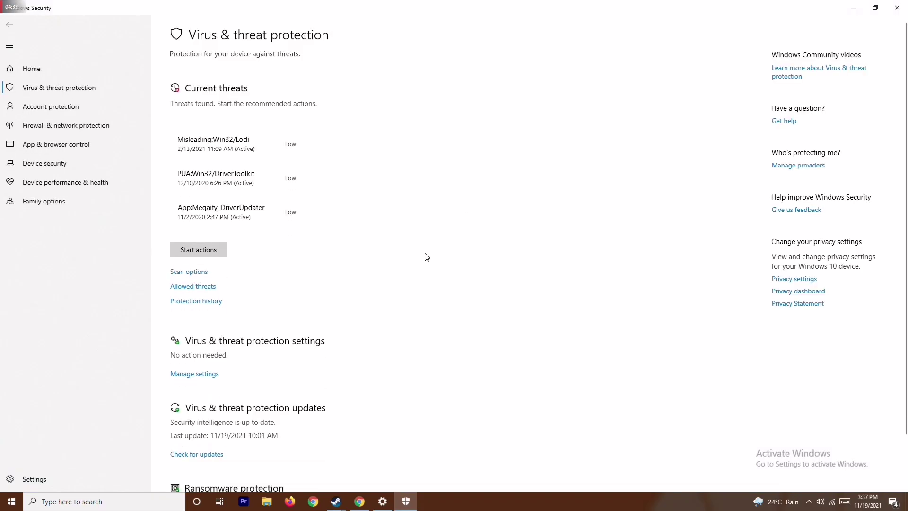
scroll(422, 259, down, 2)
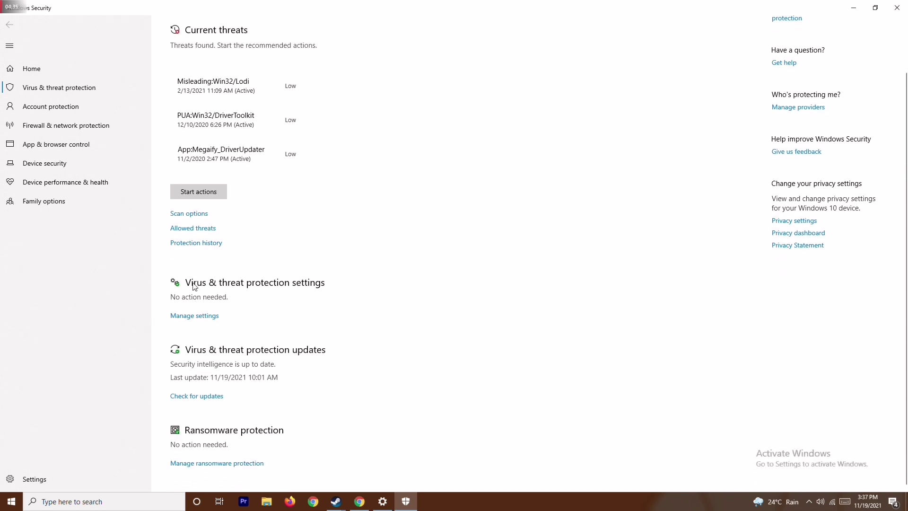
click(202, 317)
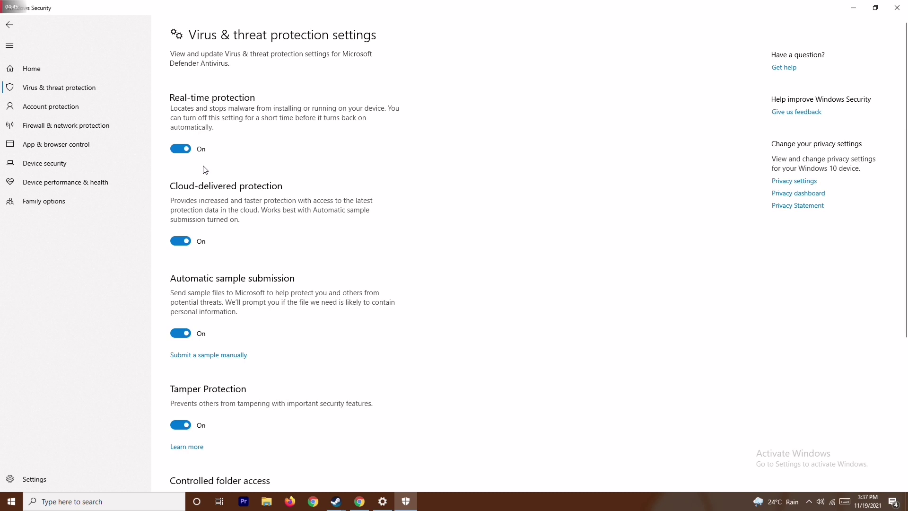
Step: Turn Real-time protection Off, approve the prompt, and close Windows Security and Settings
click(180, 149)
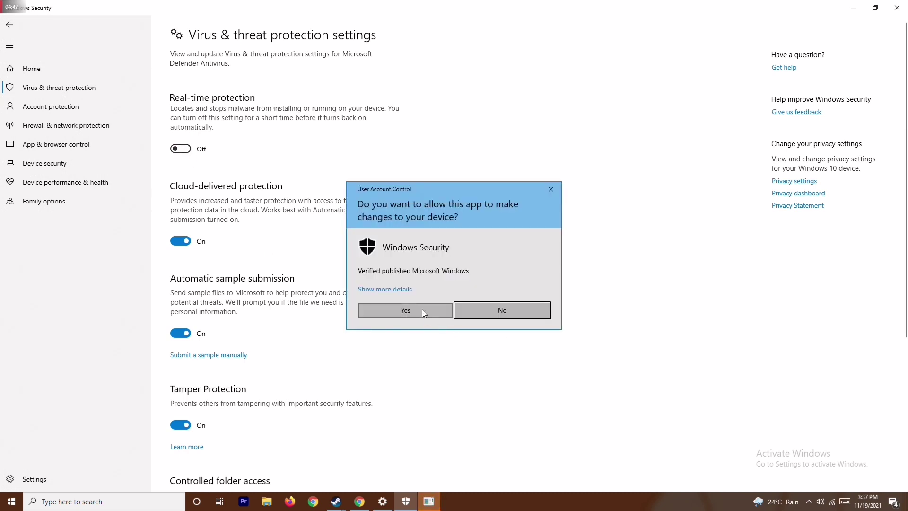
click(422, 310)
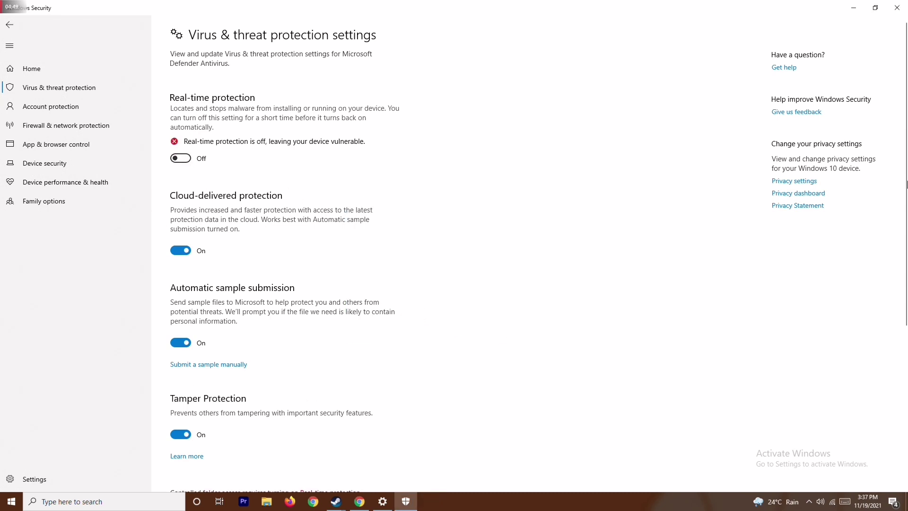
click(901, 6)
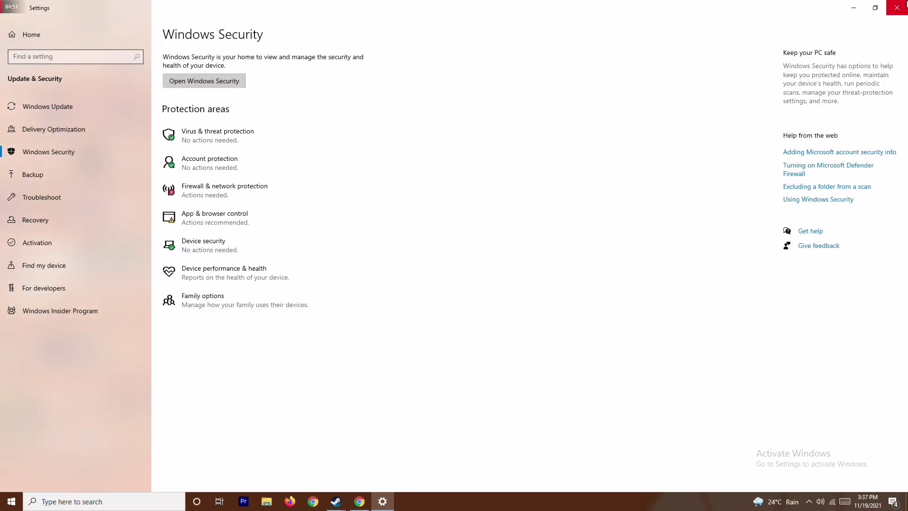
click(905, 5)
right_click(365, 218)
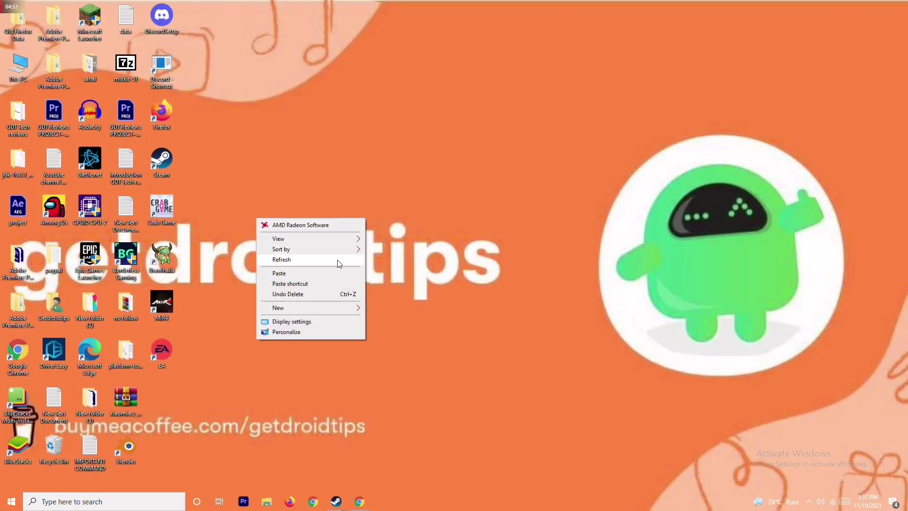
click(338, 259)
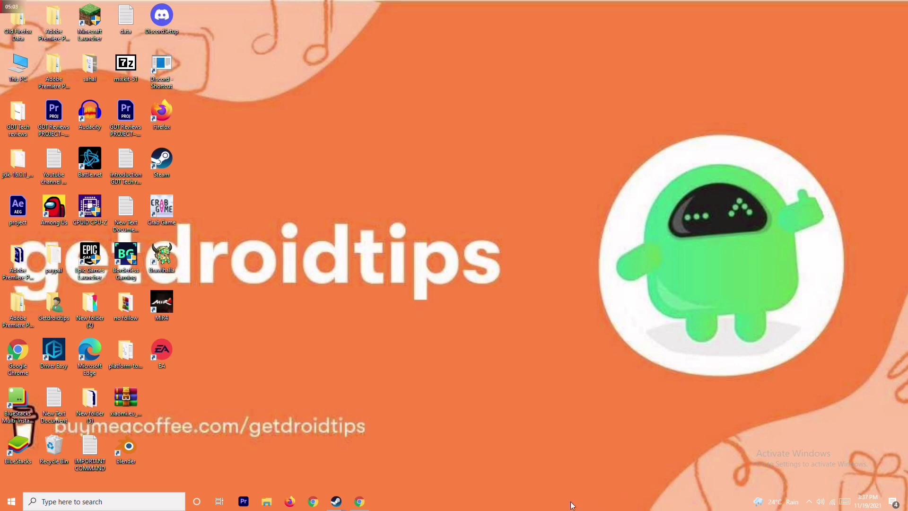
right_click(598, 504)
click(375, 207)
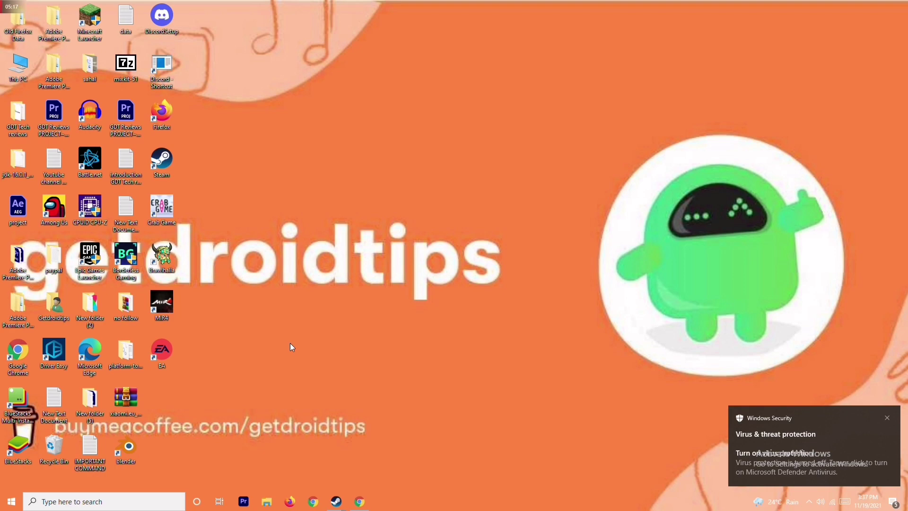
mouse_move(334, 499)
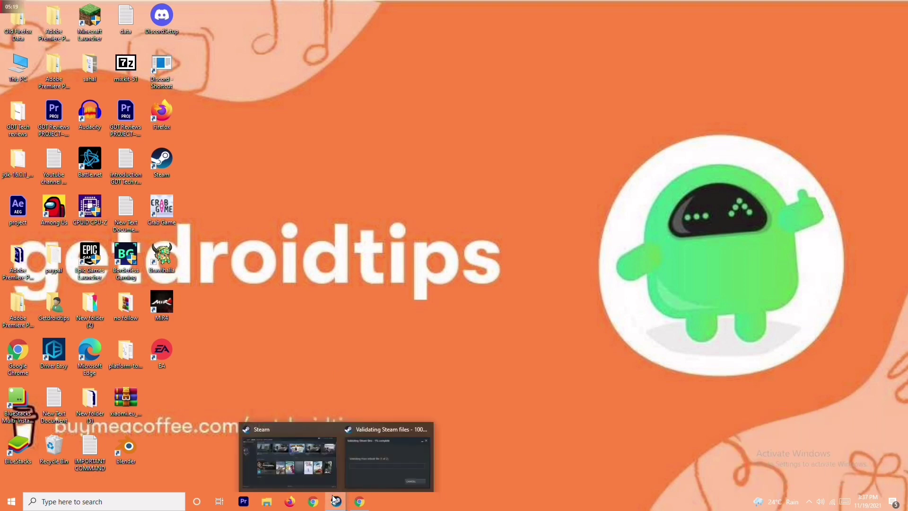
Step: Bring the Steam library forward and select Crab Game to show its page and Play option
click(319, 453)
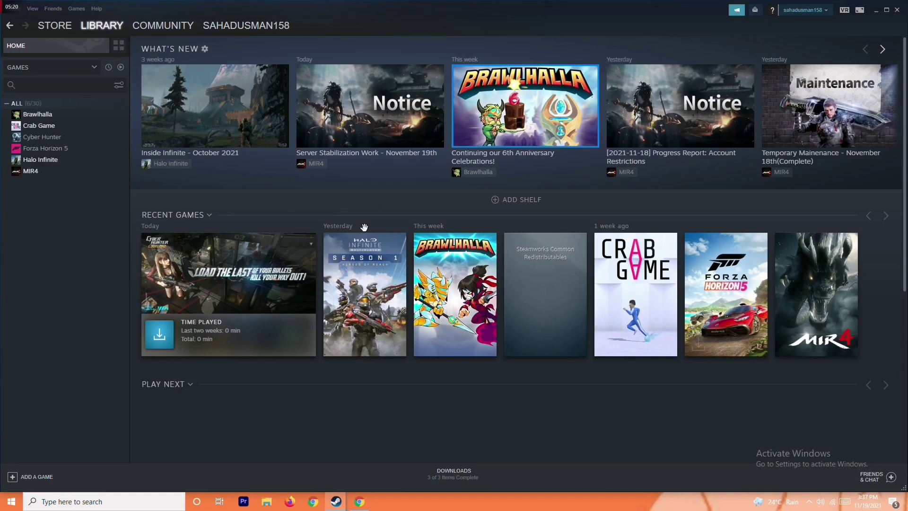
right_click(76, 152)
mouse_move(101, 196)
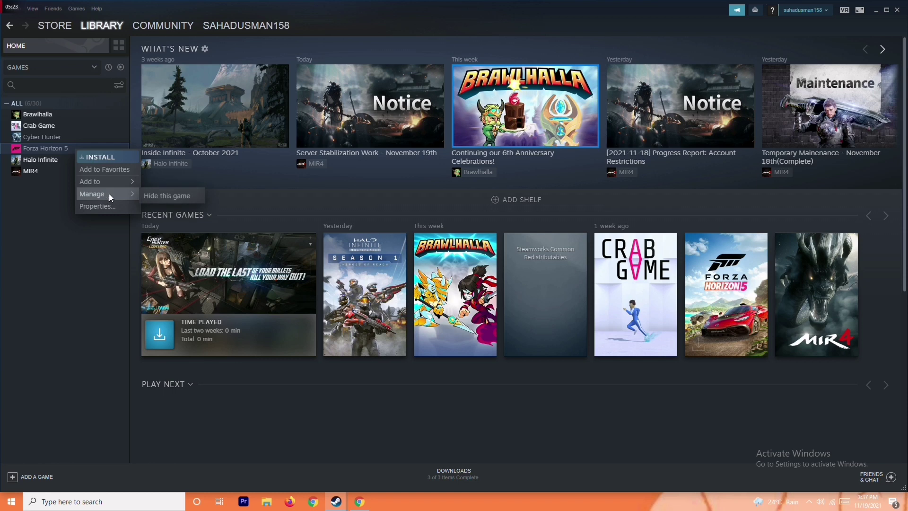
mouse_move(130, 185)
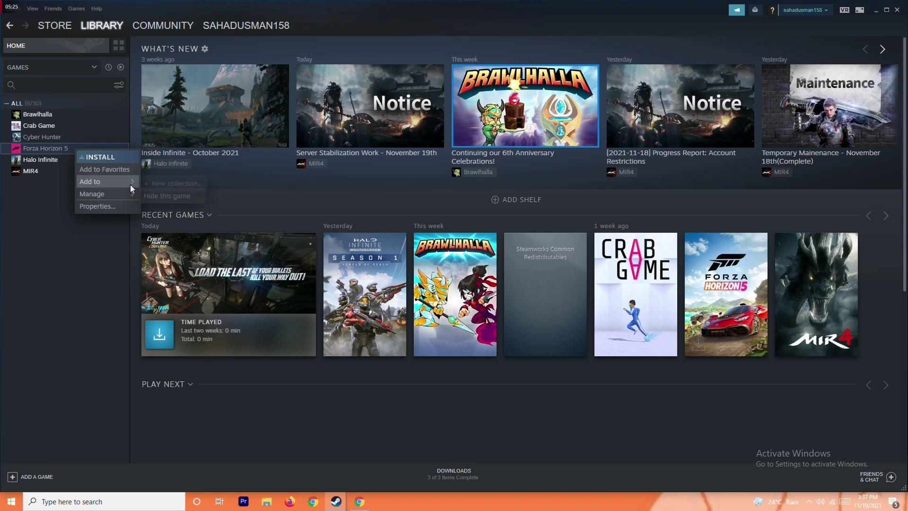
click(59, 228)
click(72, 150)
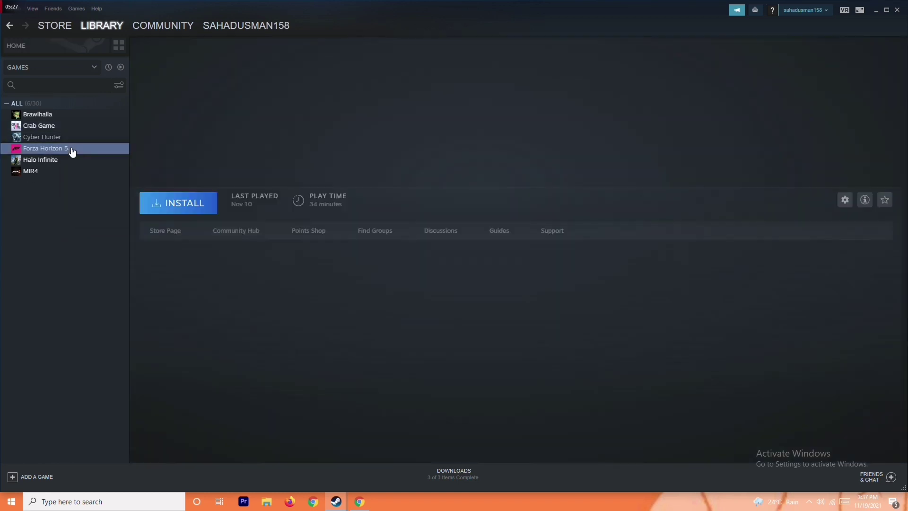
click(50, 131)
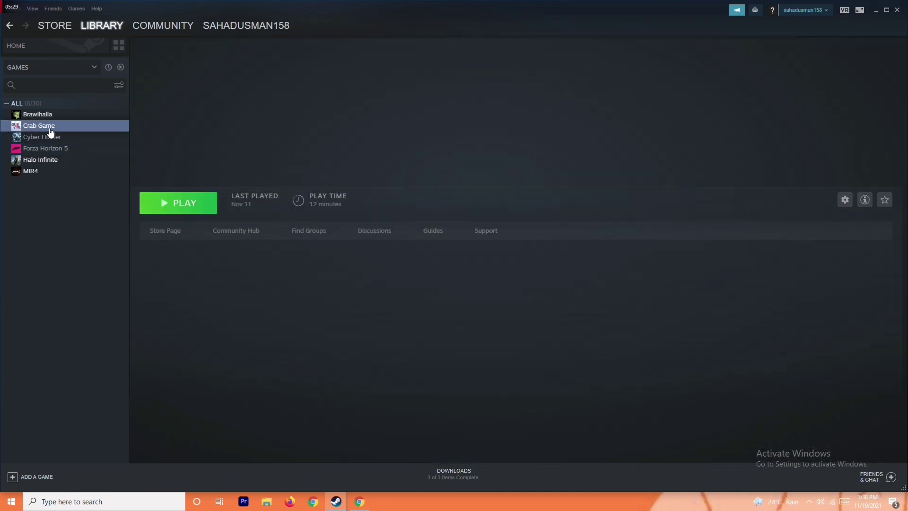
right_click(81, 131)
mouse_move(107, 174)
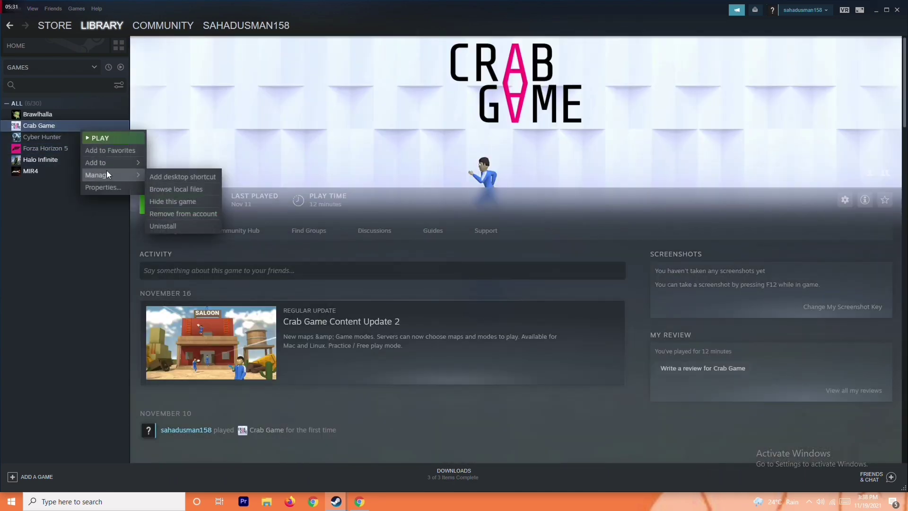
Step: Dismiss the Crab Game context menu and minimize Steam to reveal the desktop
click(67, 263)
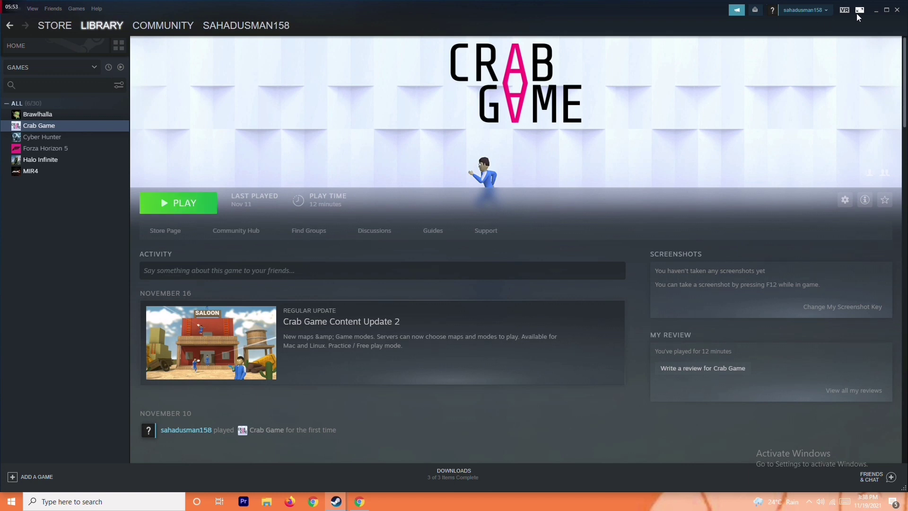
click(875, 11)
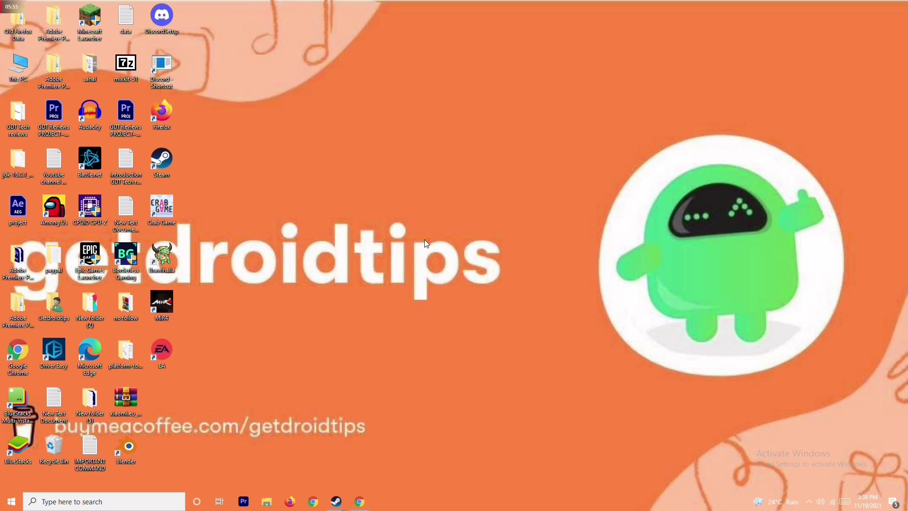